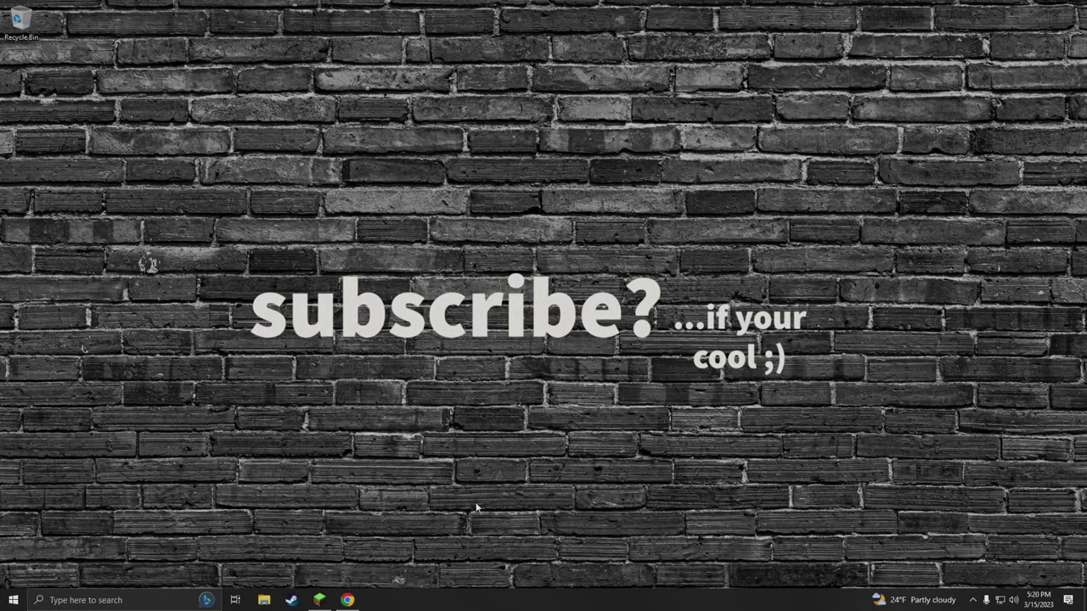
Open the Minecraft Launcher and look through the list of available Java Edition installations.
left_click(326, 549)
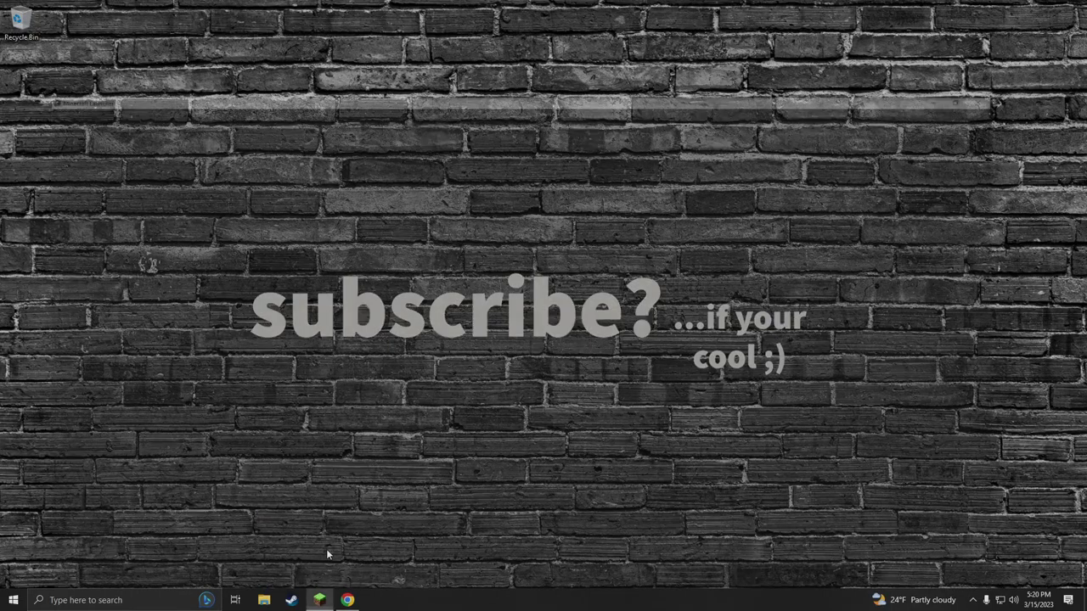
left_click(195, 433)
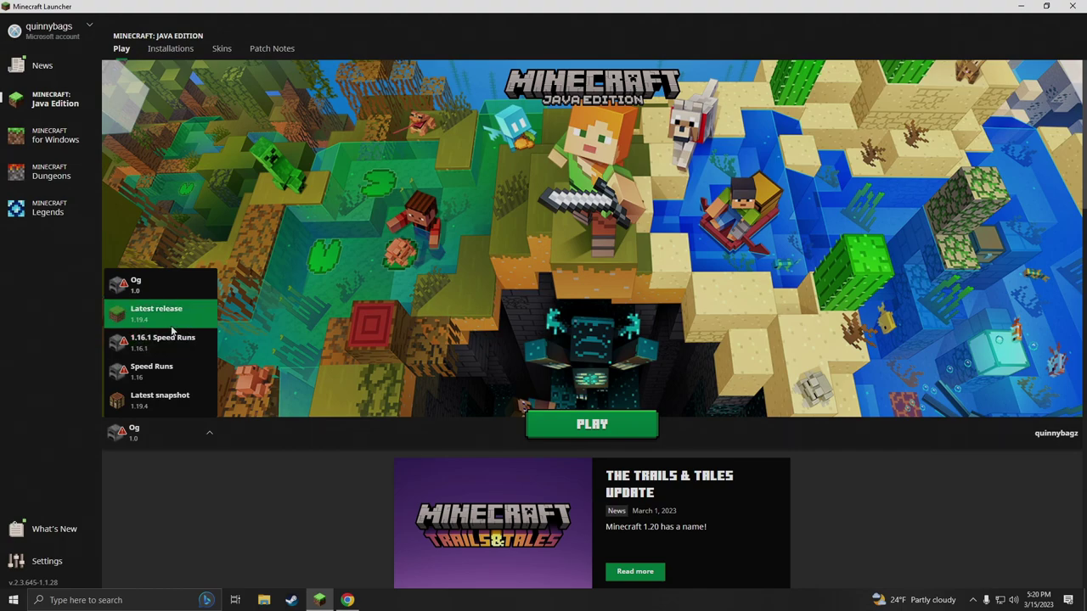
scroll(175, 365, "down", 1)
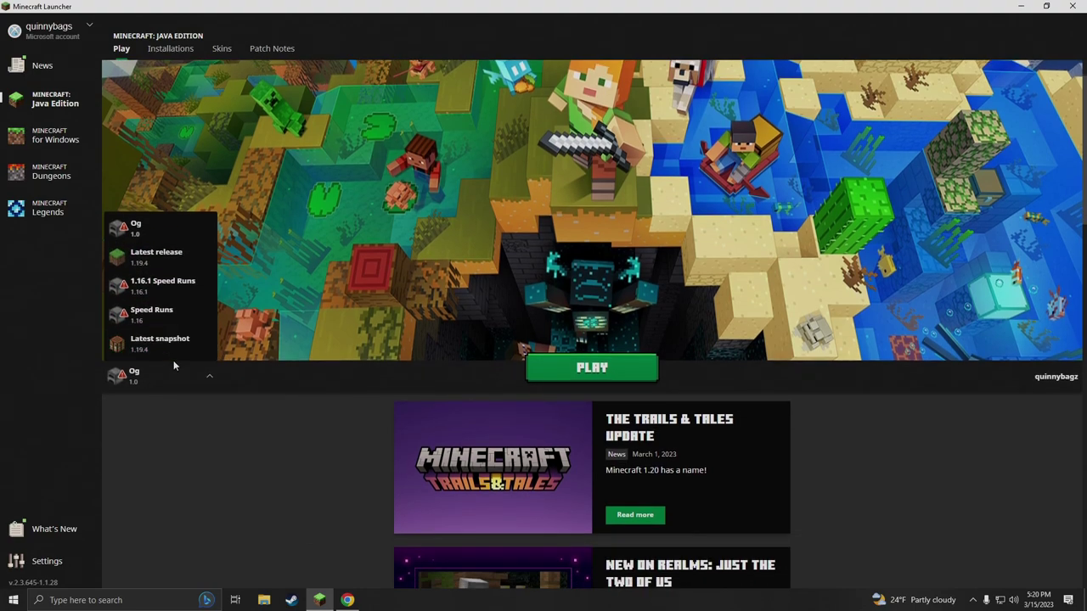
scroll(174, 366, "up", 1)
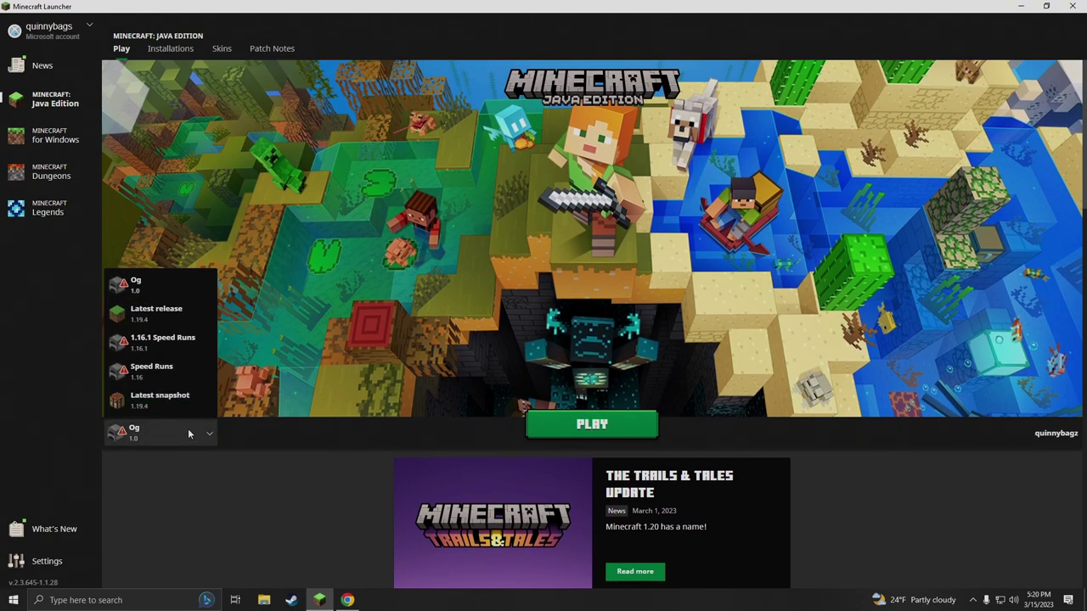
Create a new Java Edition installation that uses the version release 1.19.2.
left_click(170, 51)
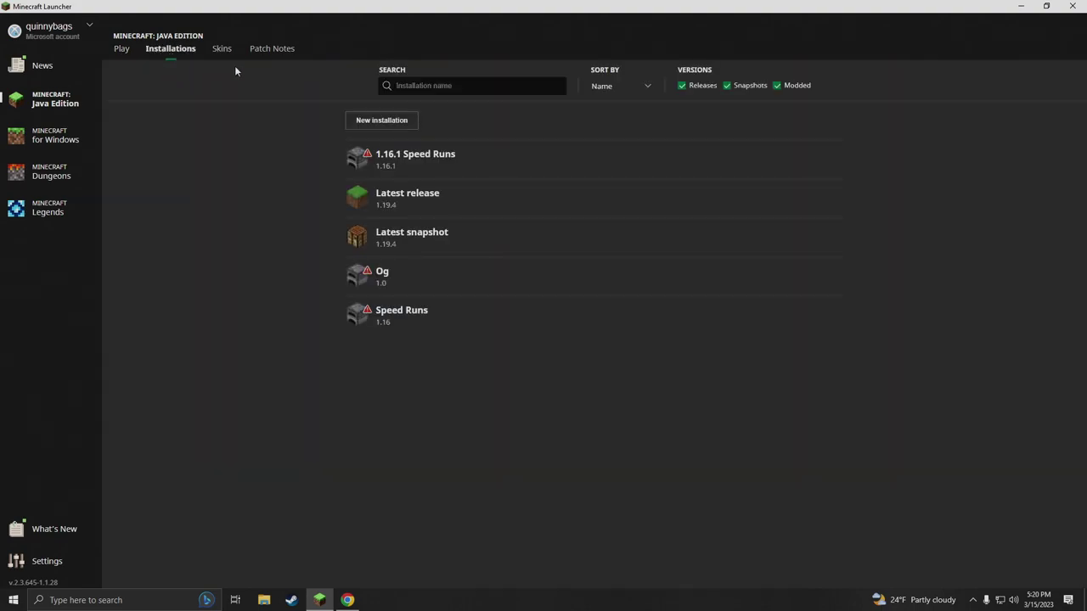
left_click(398, 126)
left_click(510, 170)
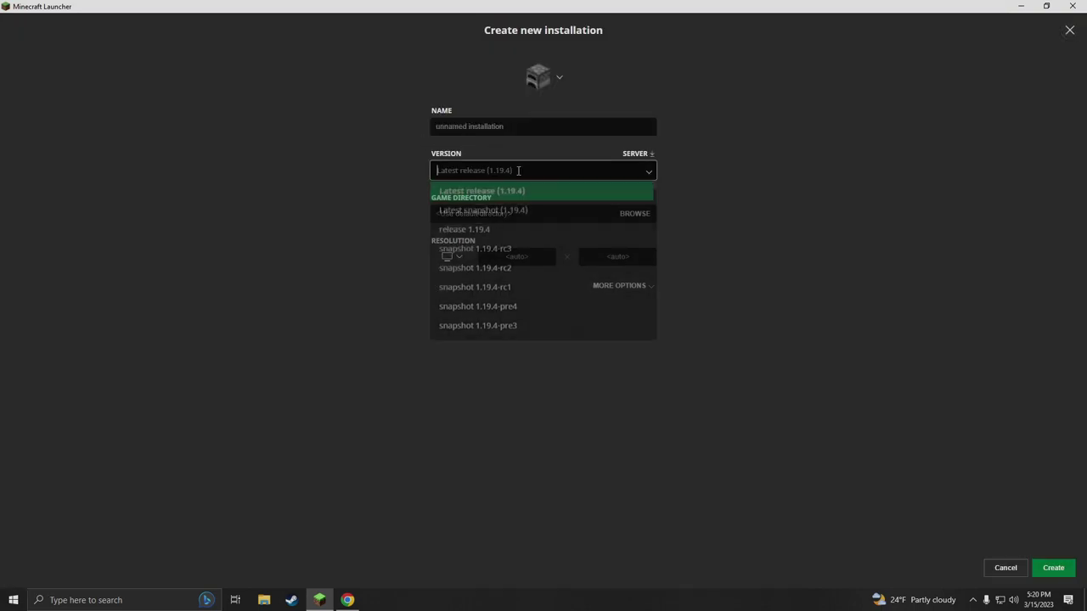
scroll(526, 280, "down", 1)
scroll(527, 285, "down", 6)
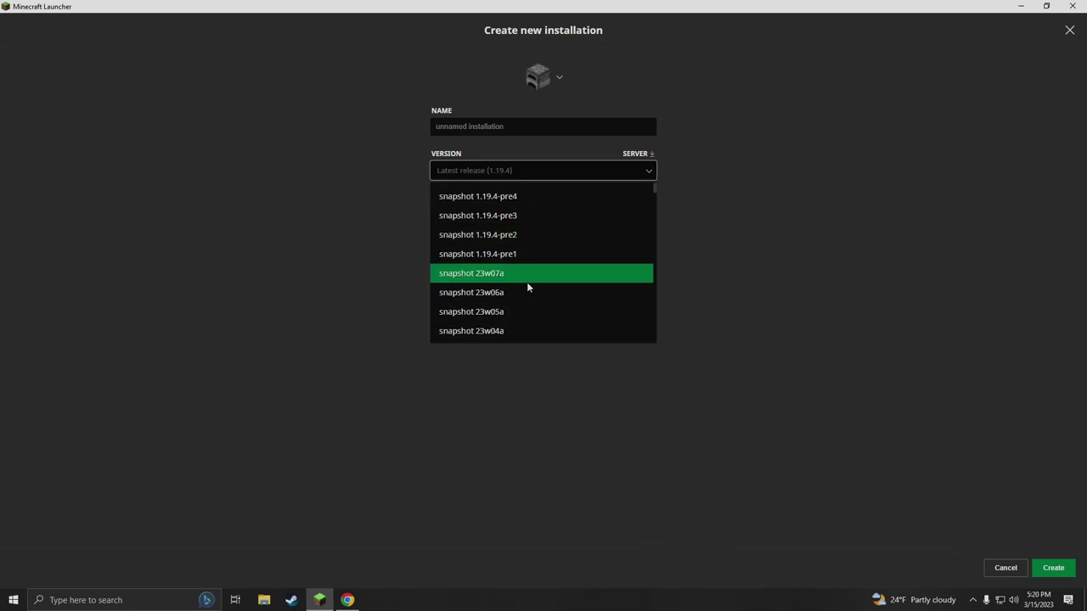
scroll(527, 283, "down", 5)
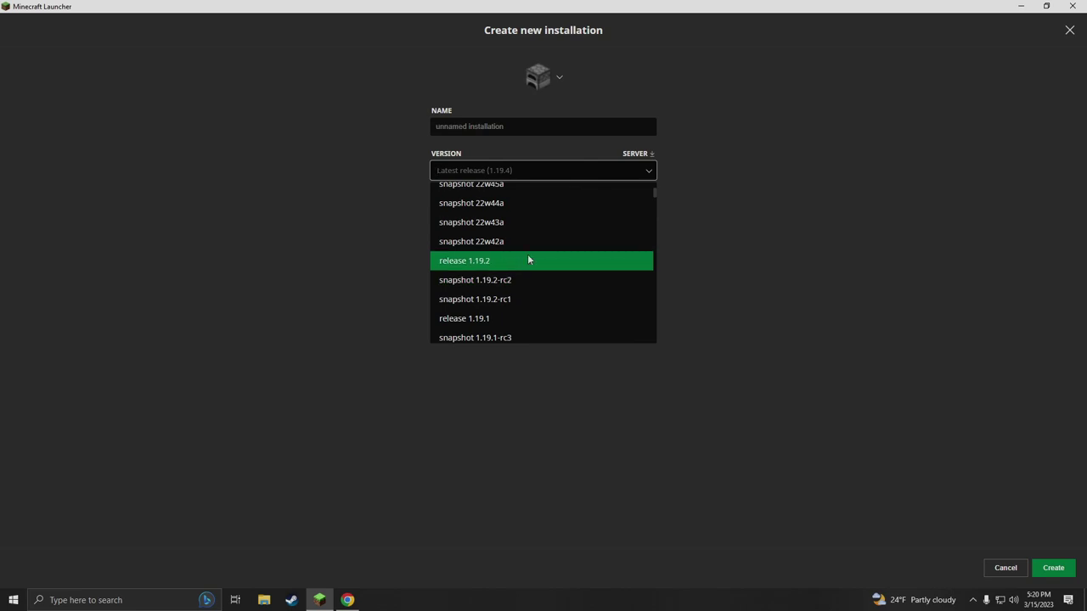
left_click(513, 261)
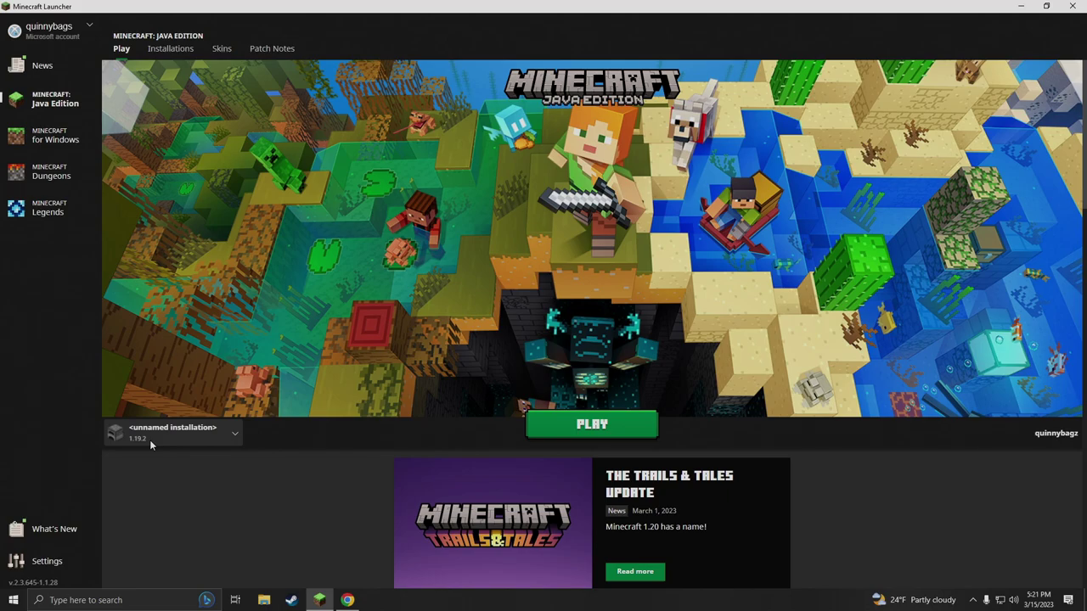
Switch to Chrome, go to the OptiFine downloads page and show the additional versions for Minecraft 1.19.2.
left_click(347, 599)
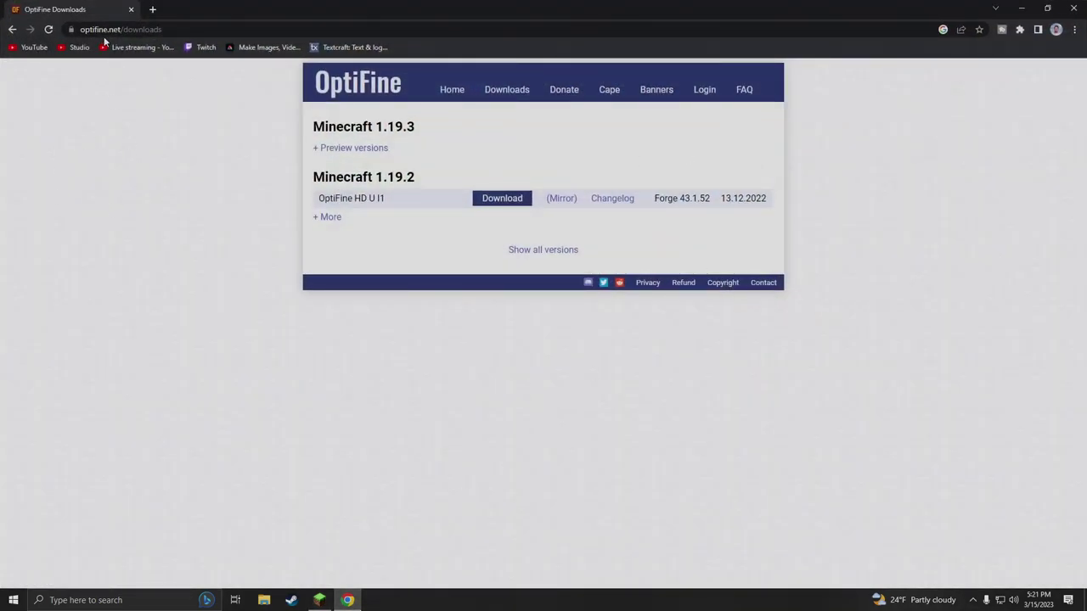
left_click(382, 89)
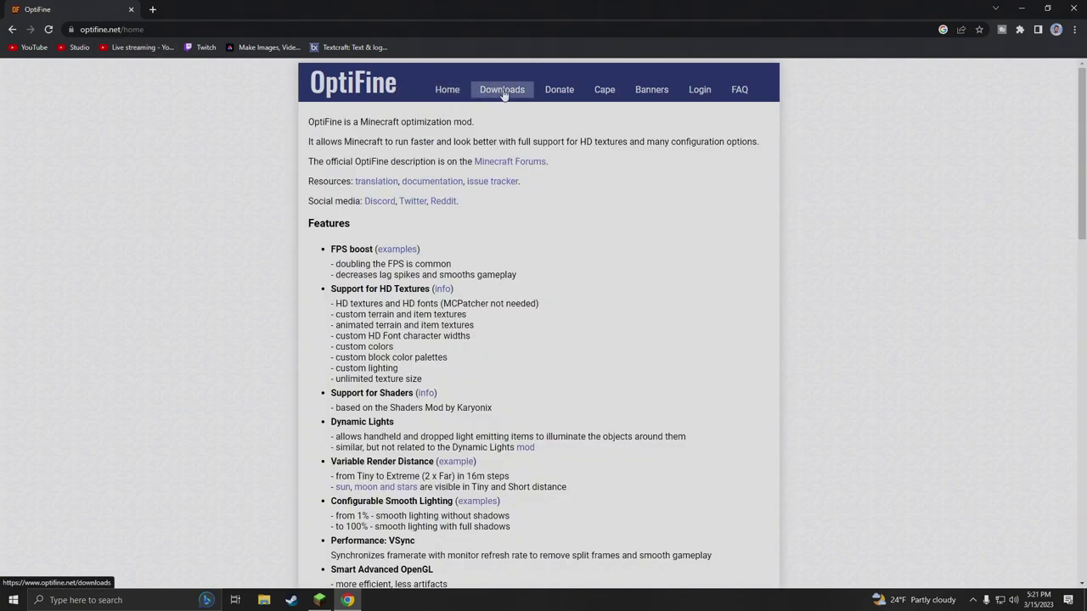
left_click(504, 95)
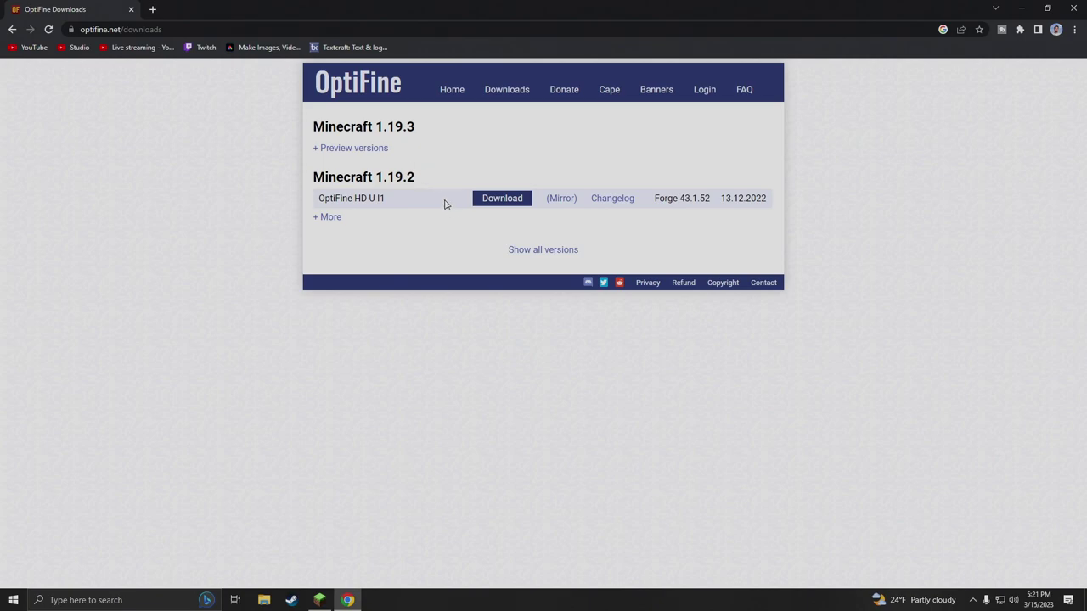
left_click(331, 217)
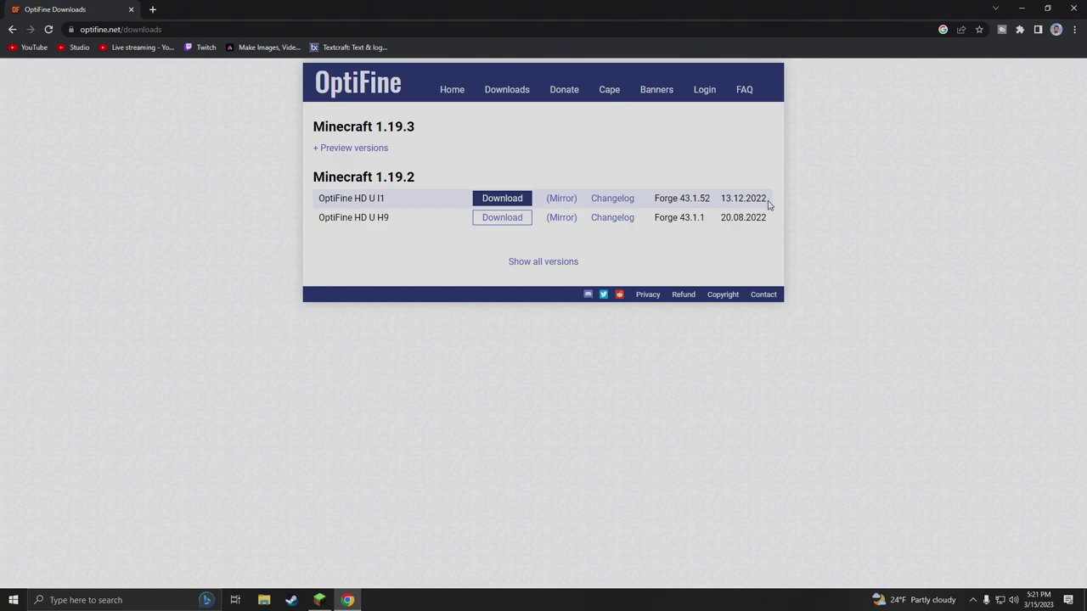
Download OptiFine HD U I1 for Minecraft 1.19.2 through its mirror link and minimize the browser.
left_click(562, 200)
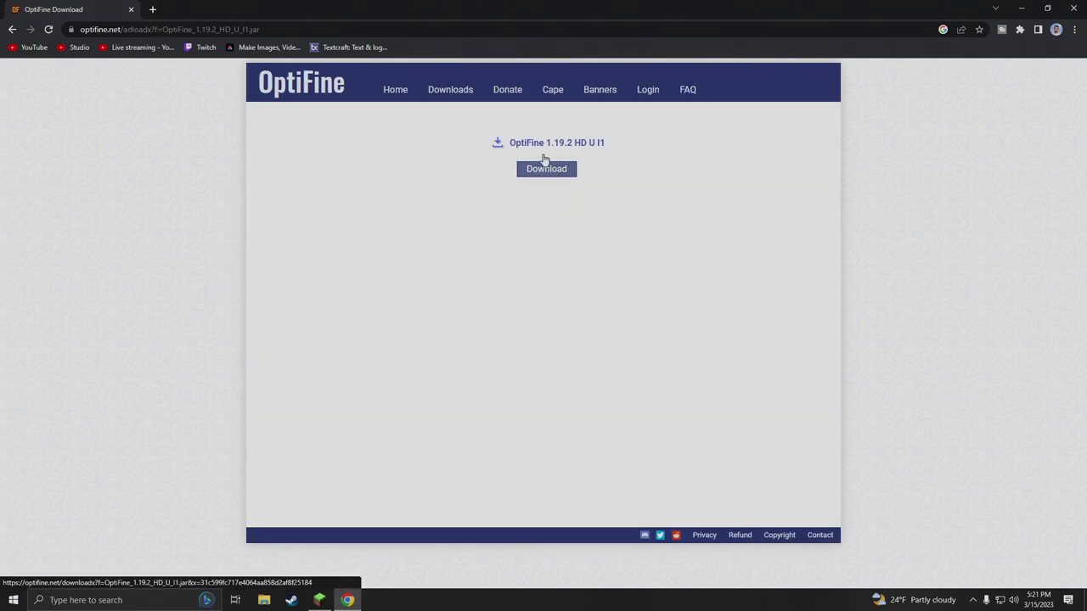
left_click(550, 174)
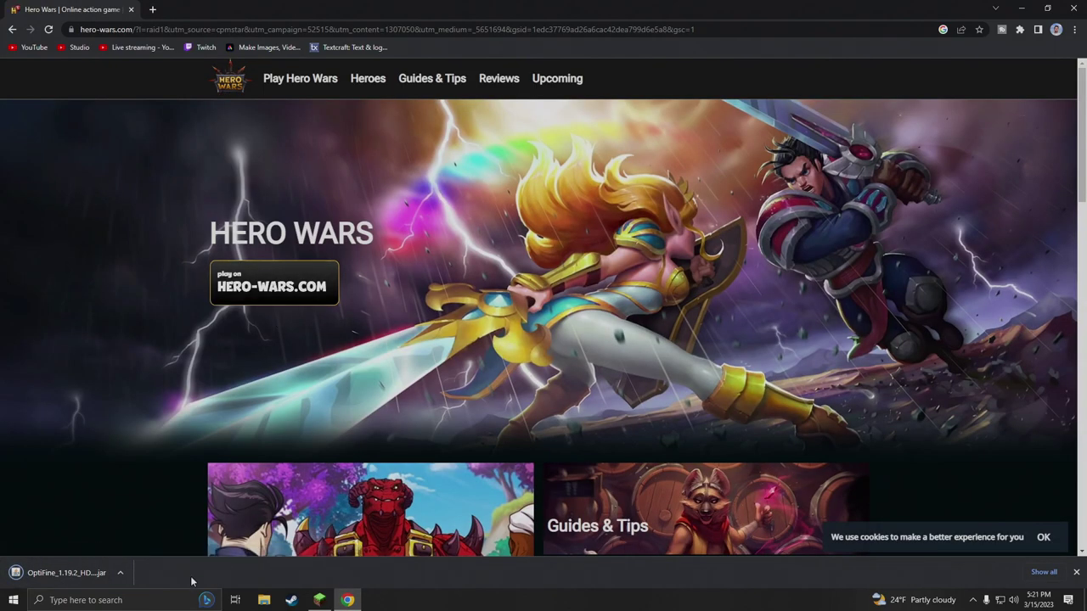
key("alt+Left")
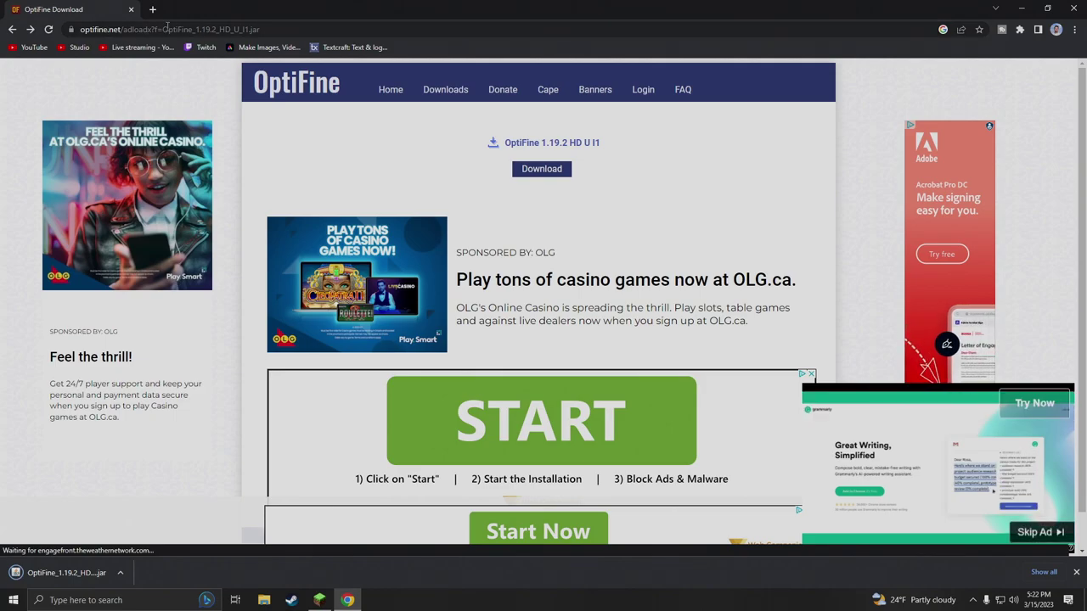
left_click(1015, 10)
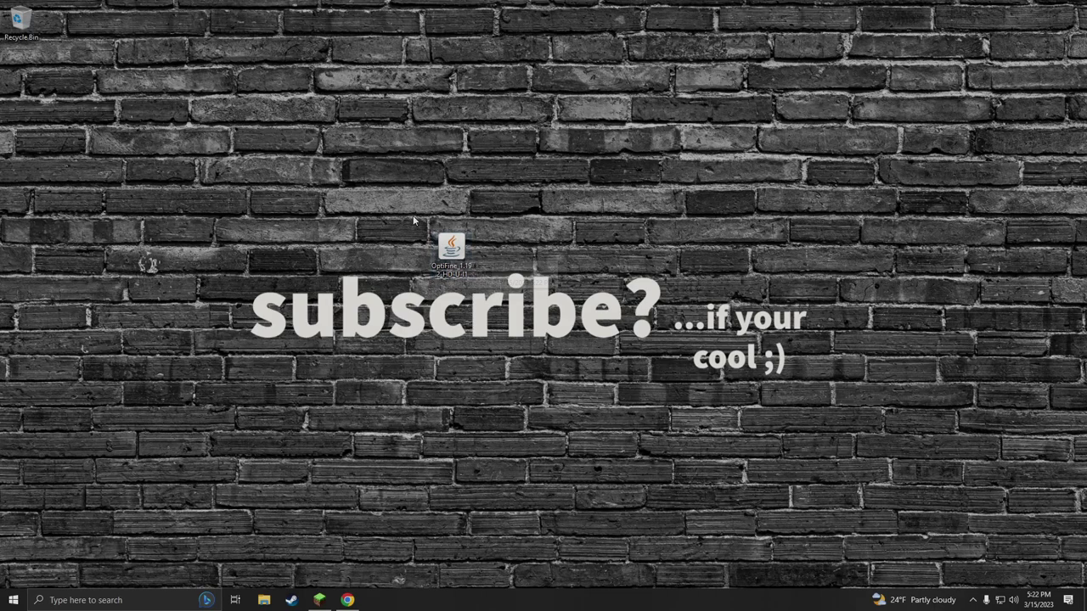
Run the OptiFine 1.19.2 jar from the desktop and try to install it into the .minecraft folder.
double_click(455, 262)
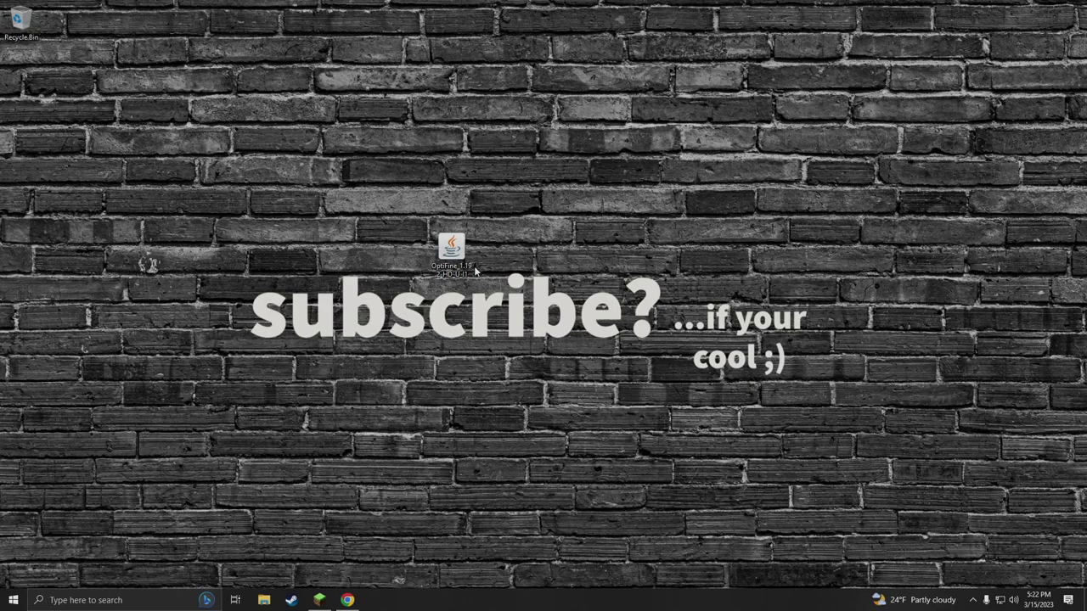
left_click_drag(518, 225, 379, 321)
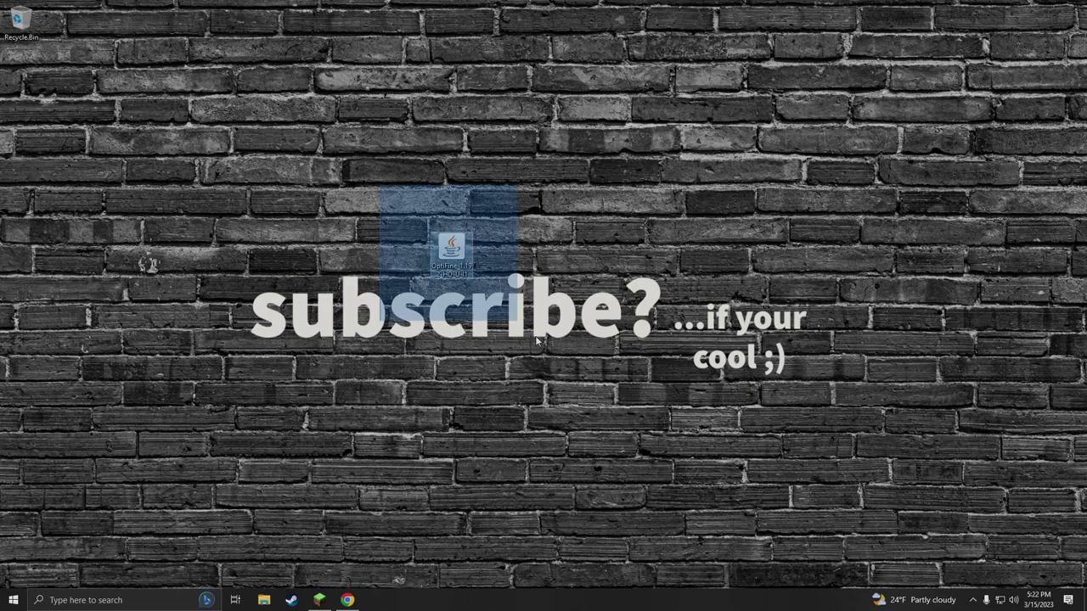
double_click(455, 253)
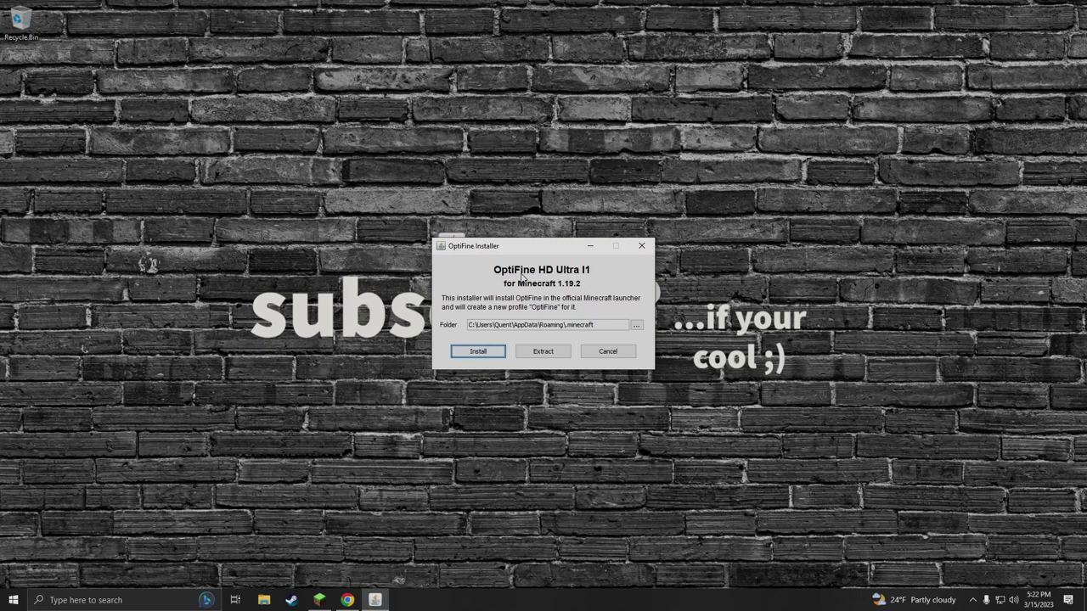
left_click_drag(527, 250, 471, 204)
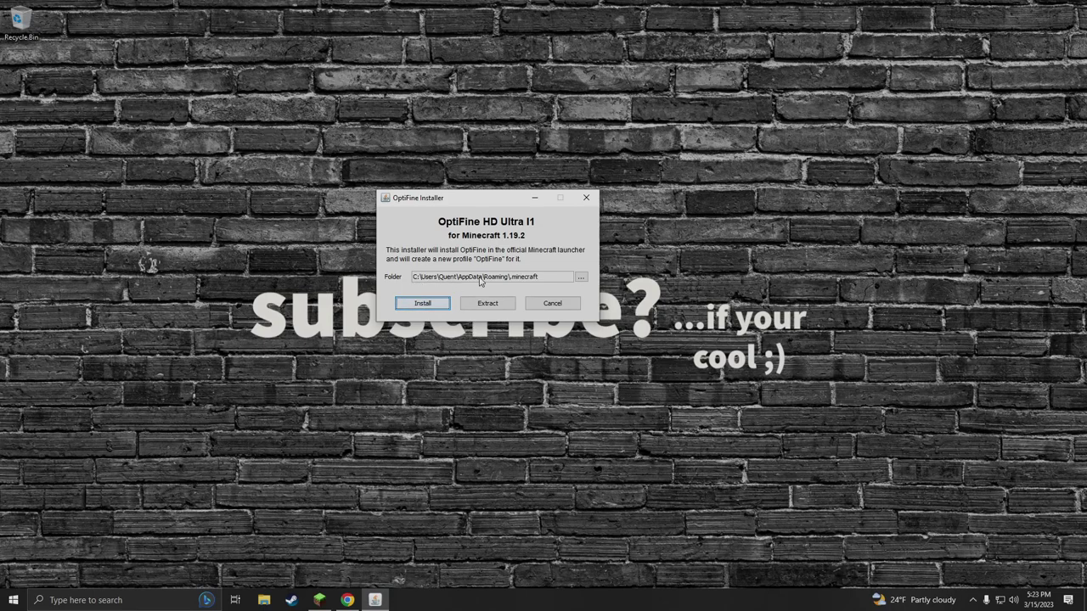
left_click(441, 304)
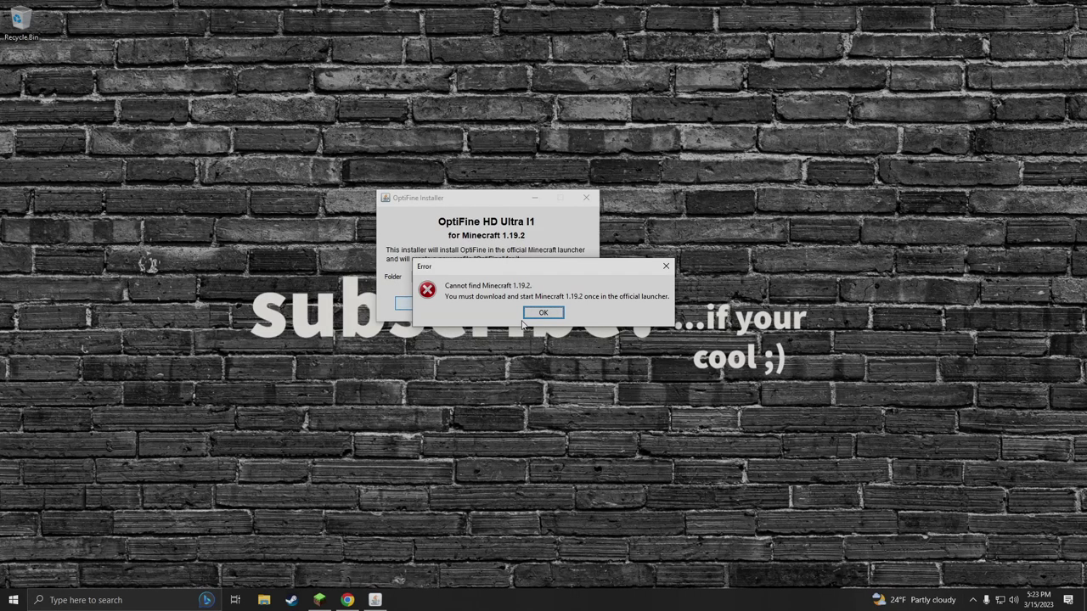
left_click_drag(555, 270, 522, 317)
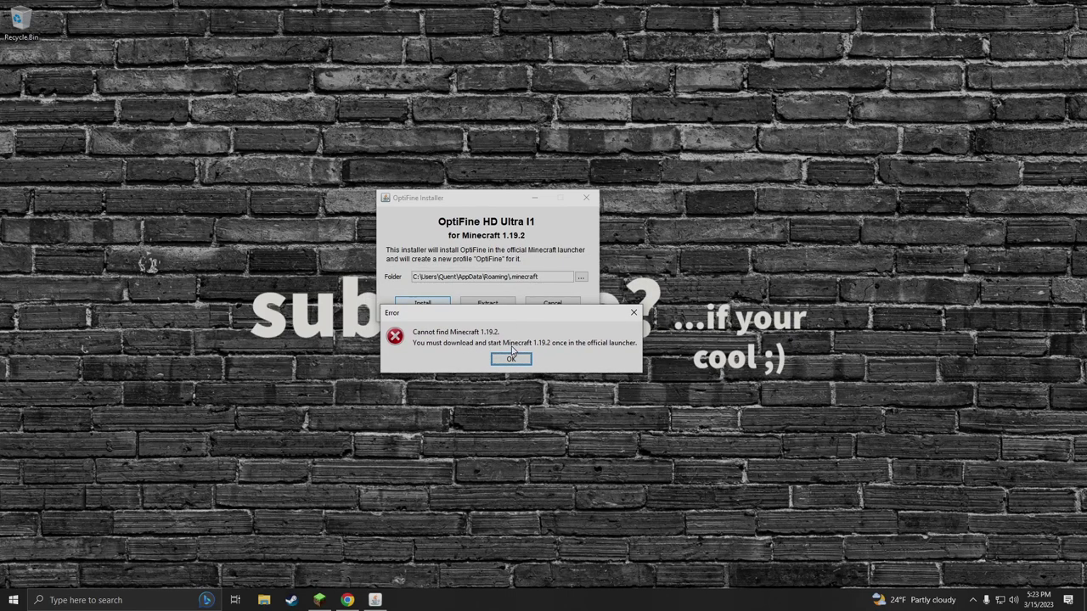
left_click(513, 360)
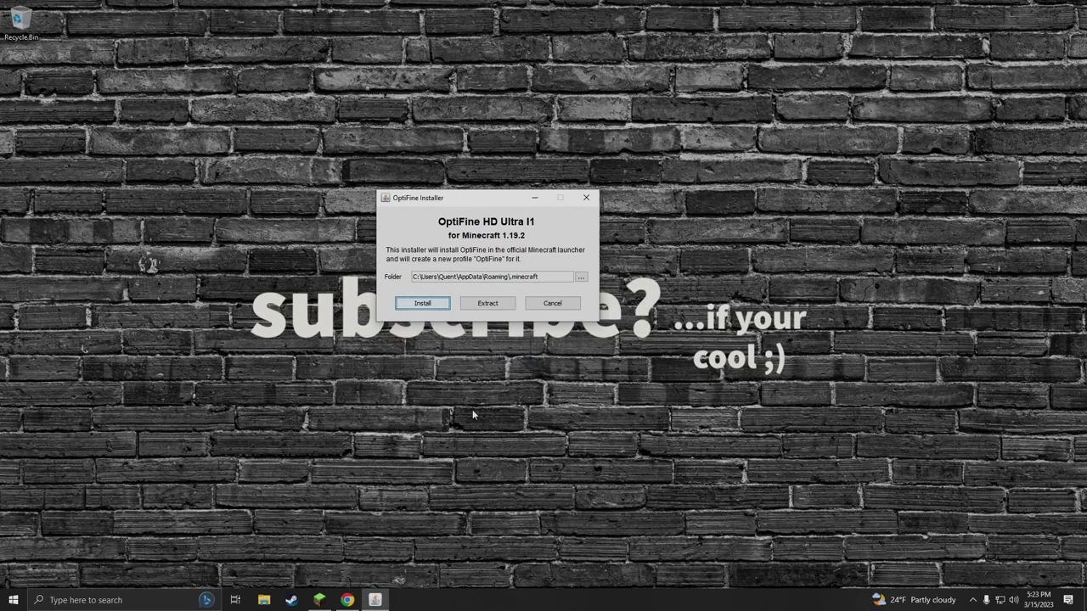
Switch to the Minecraft Launcher, run the unnamed 1.19.2 installation once and quit the game from its title screen.
left_click(319, 600)
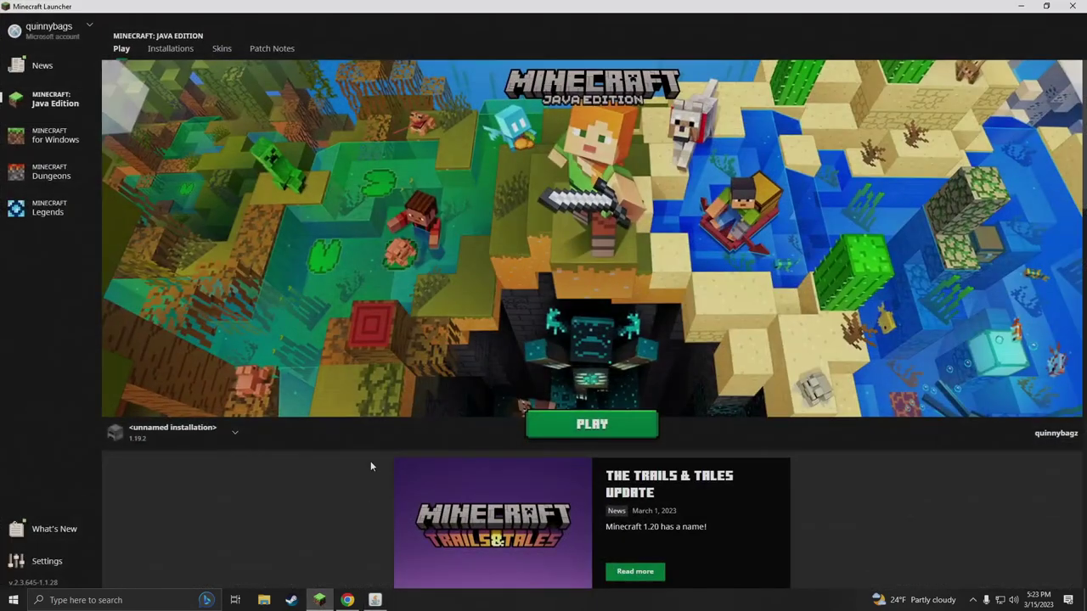
left_click(219, 438)
left_click(244, 435)
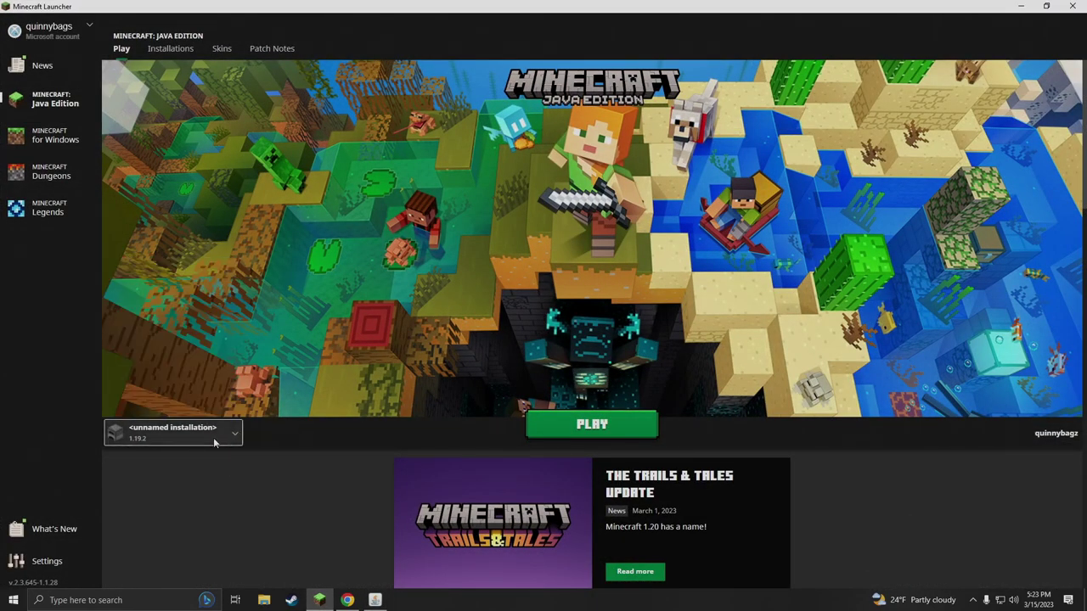
left_click(569, 430)
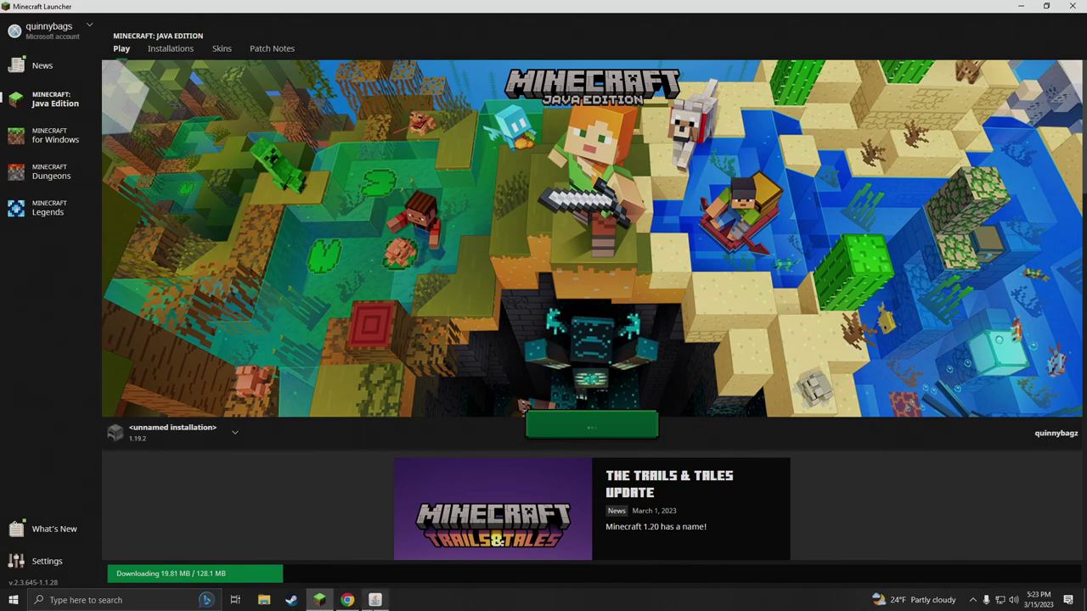
mouse_move(374, 600)
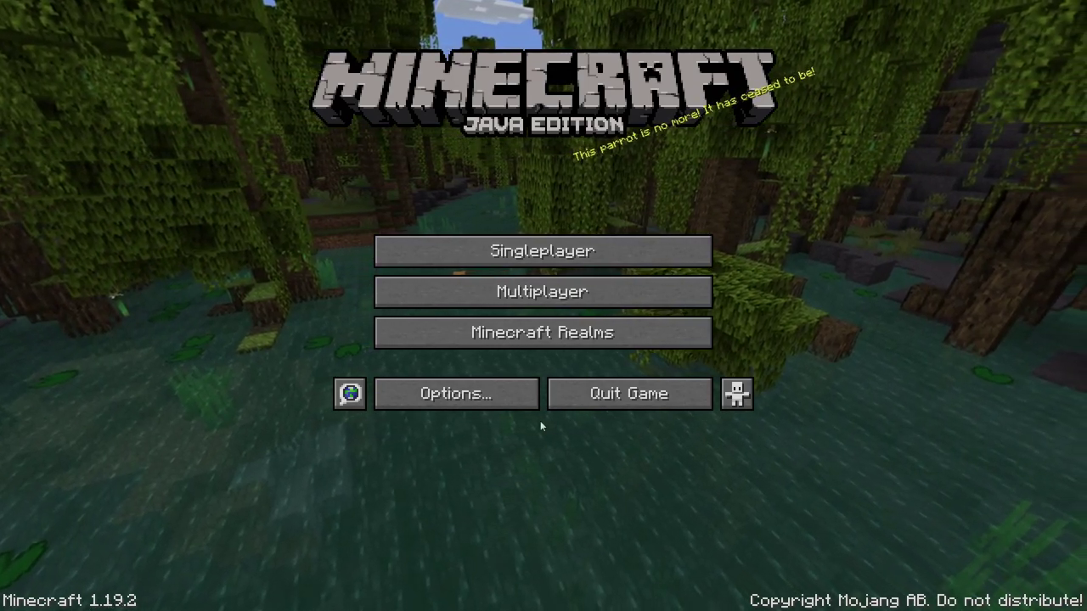
left_click(595, 393)
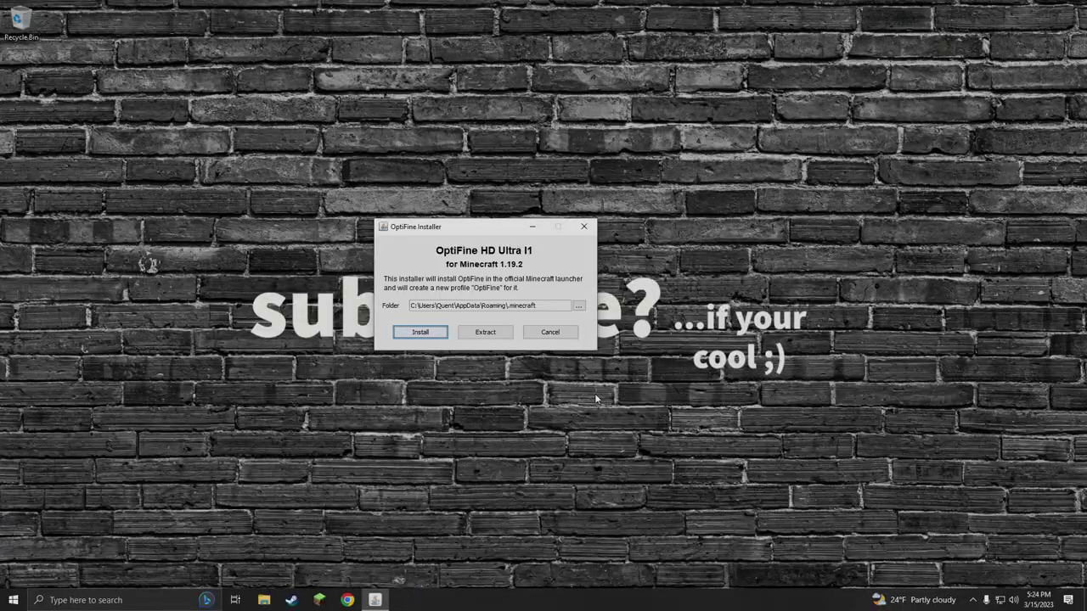
Restart the OptiFine installer from the desktop and install OptiFine HD Ultra I1 for Minecraft 1.19.2.
left_click(583, 227)
double_click(451, 248)
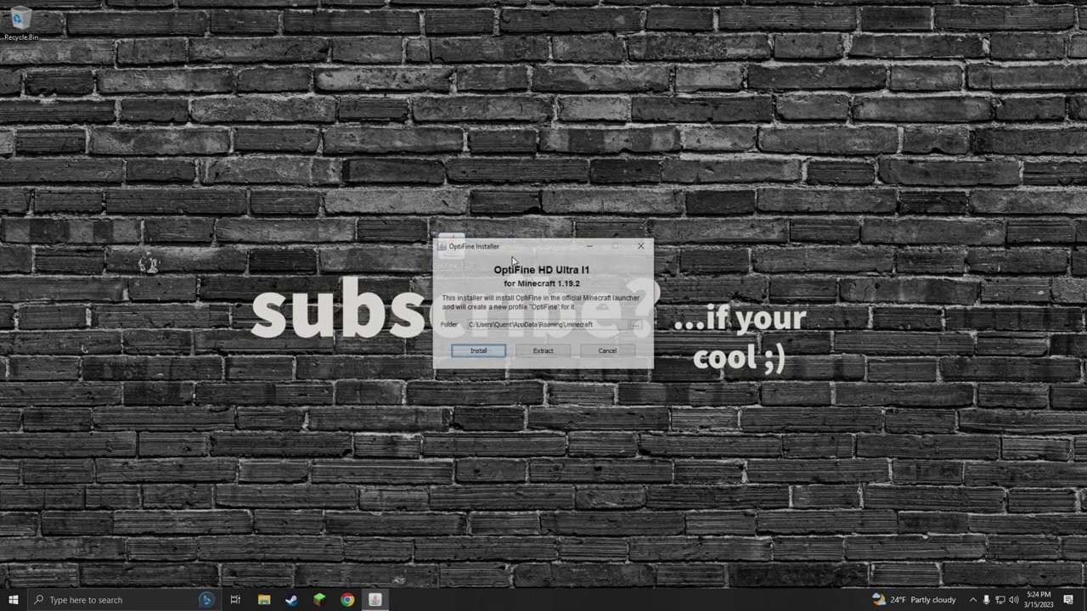
left_click(478, 351)
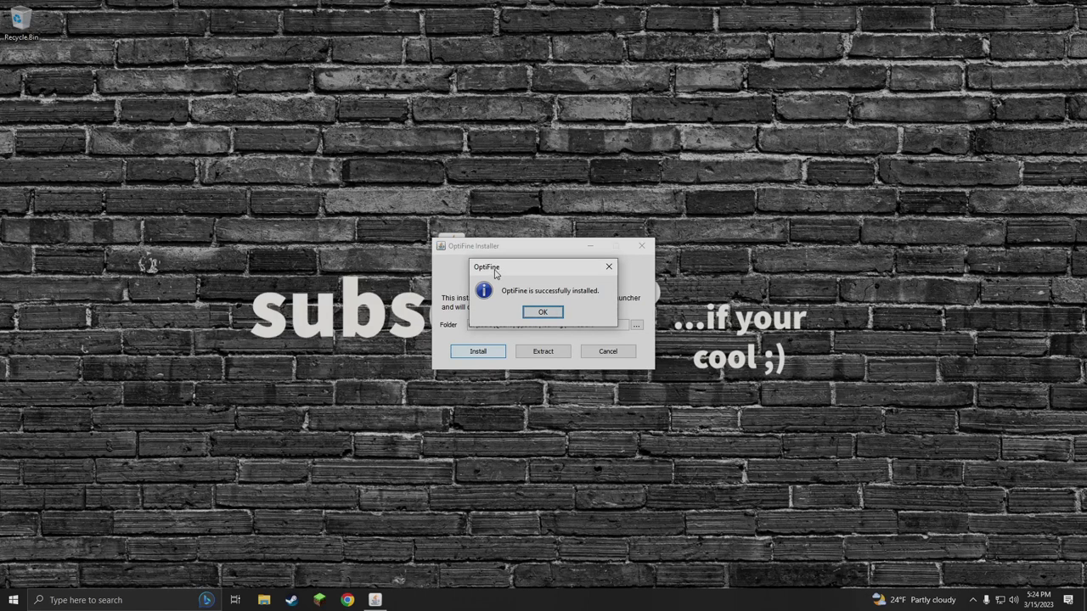
left_click(544, 313)
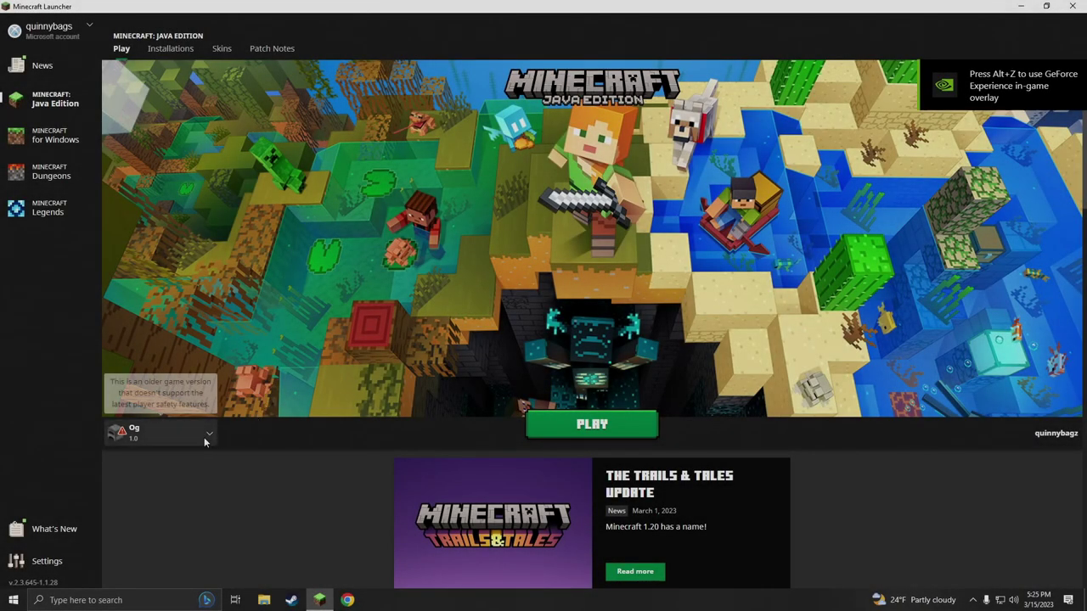
Select the OptiFine 1.19.2 installation in the launcher, accept its modification risks without further warnings, and start the game.
left_click(200, 441)
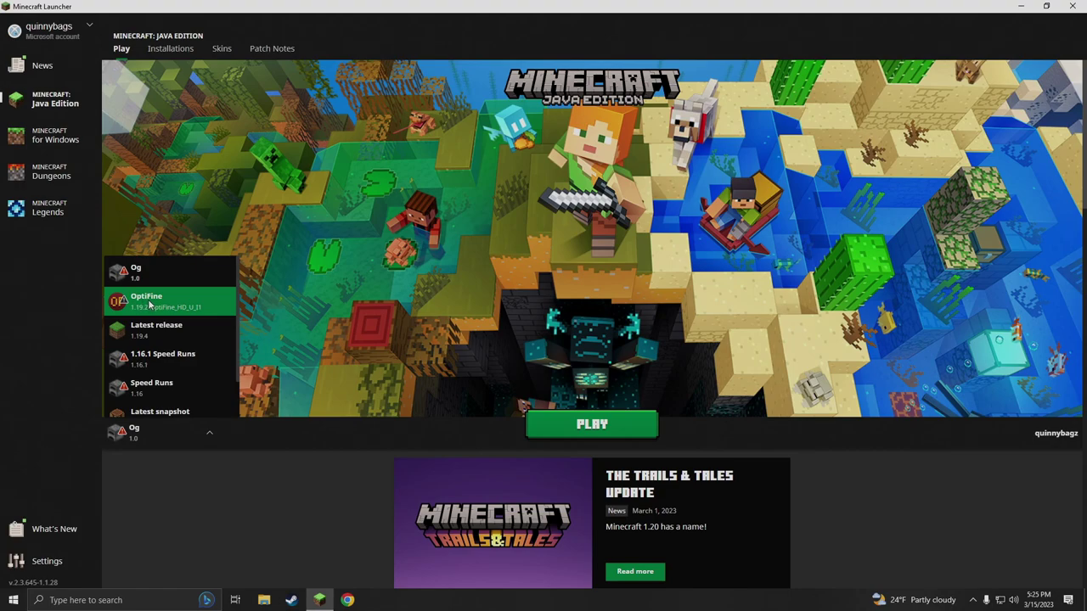
left_click(149, 302)
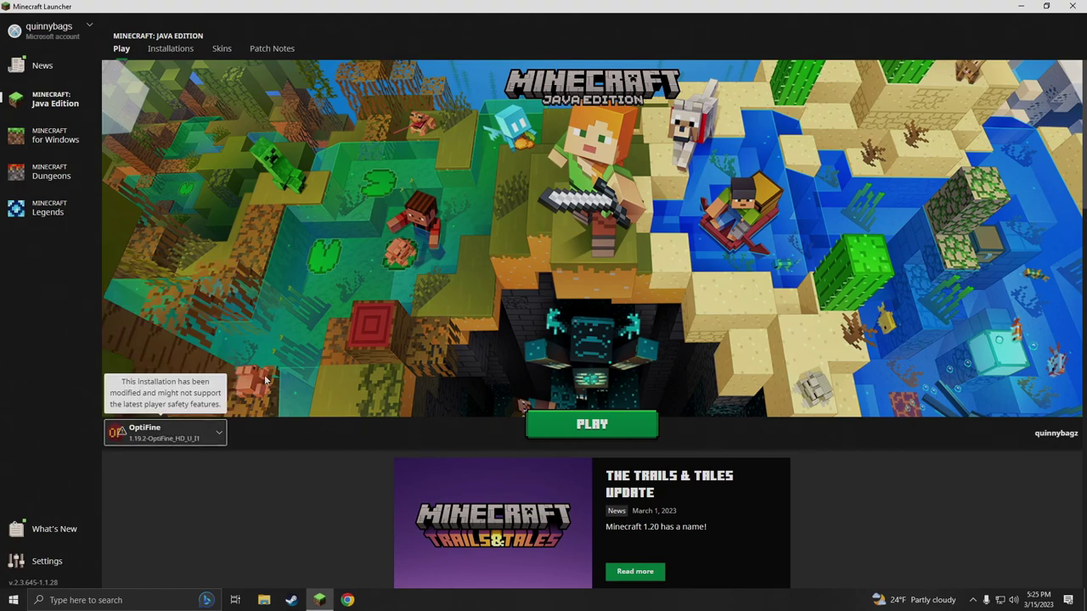
left_click(570, 420)
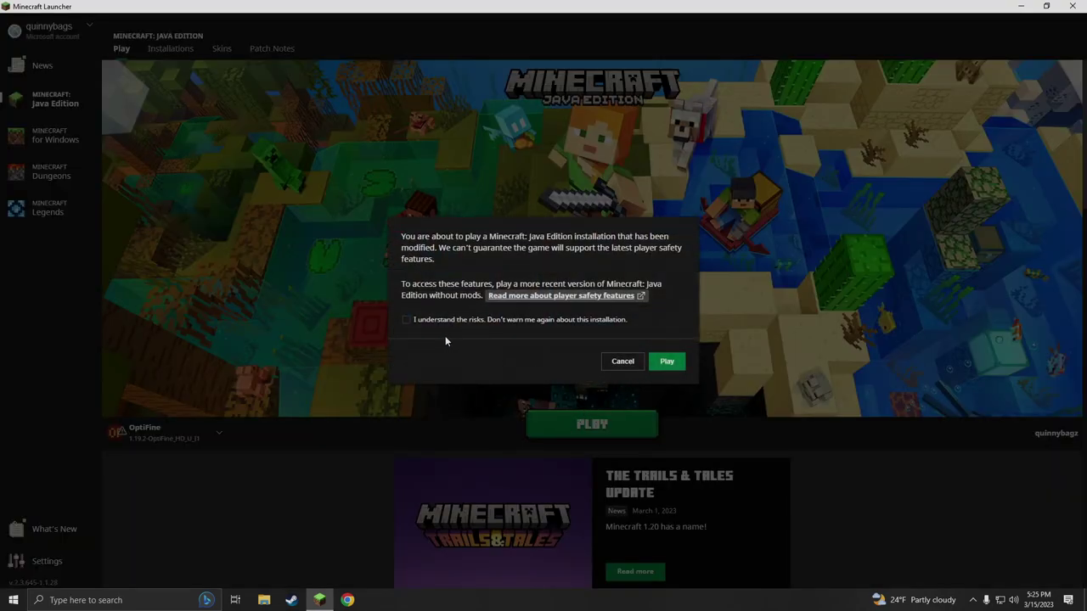
left_click(406, 319)
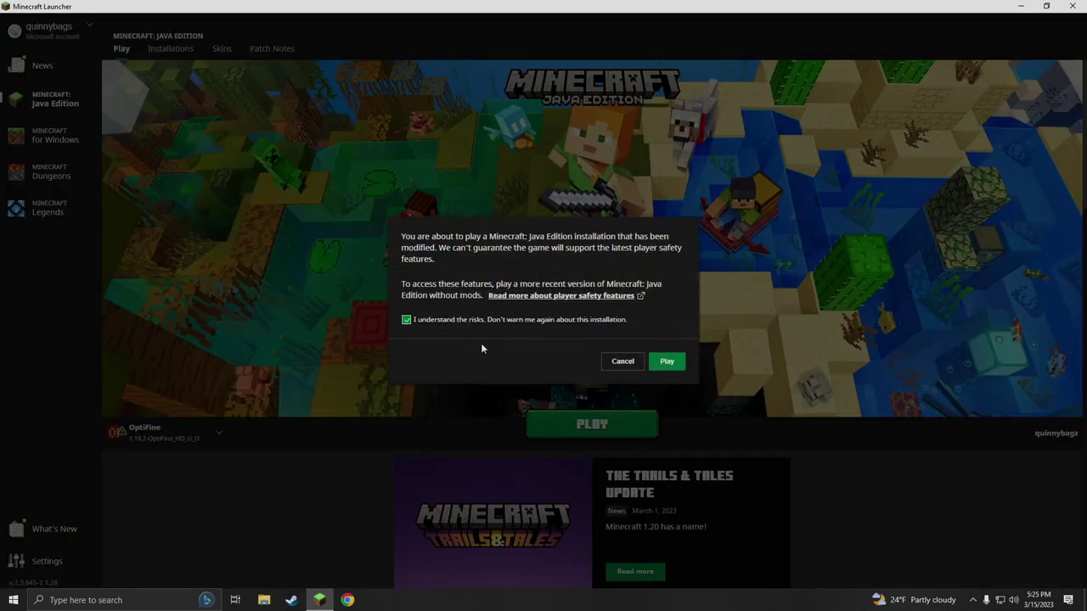
left_click(667, 362)
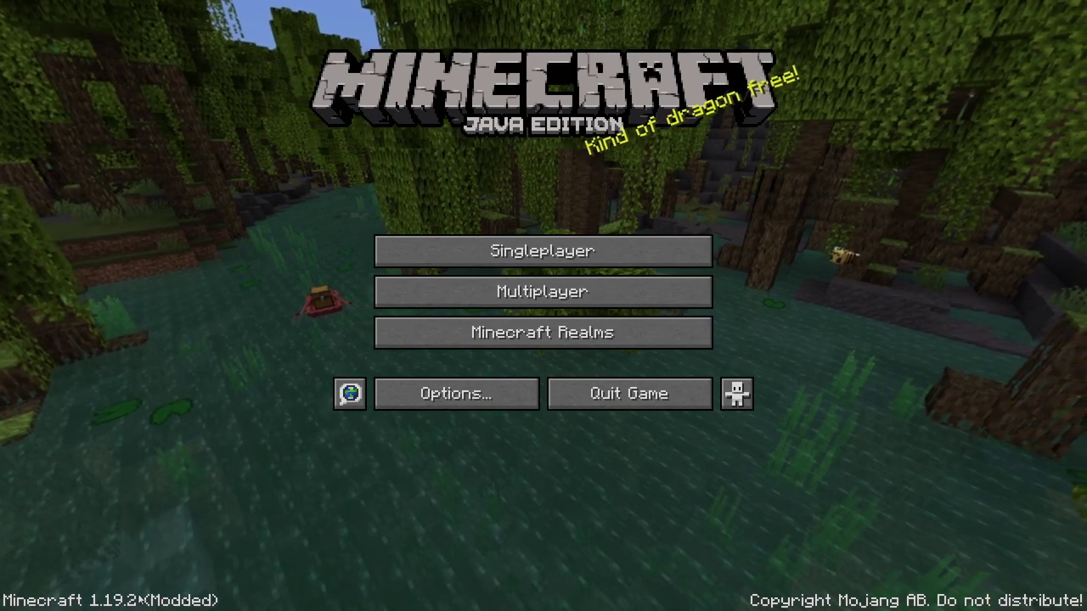
Open the game's video settings and look at the OptiFine Shaders page, returning without changes.
left_click(499, 396)
left_click(475, 230)
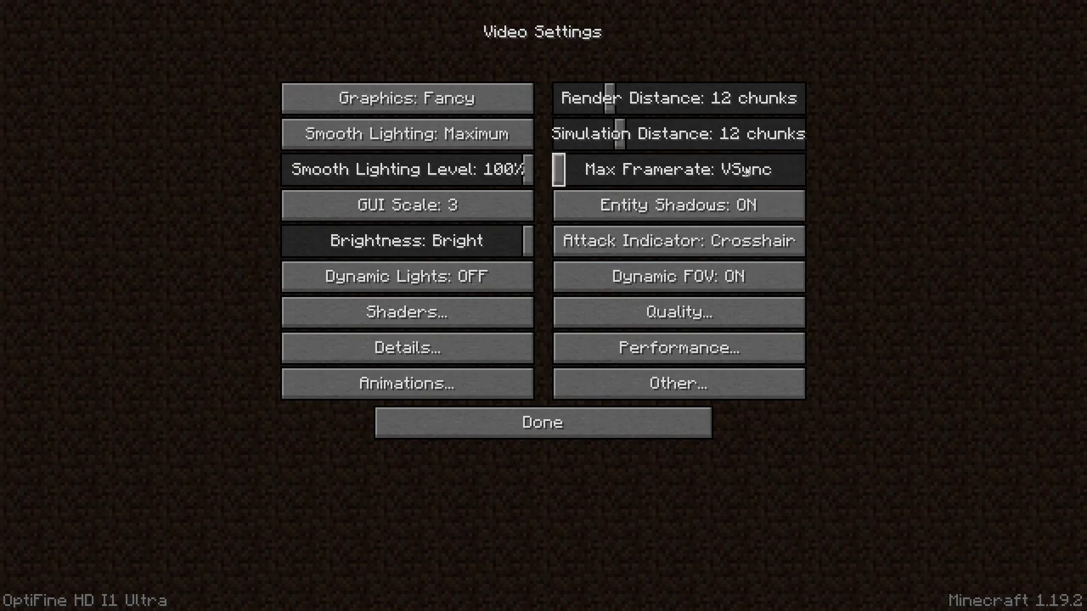
left_click(501, 312)
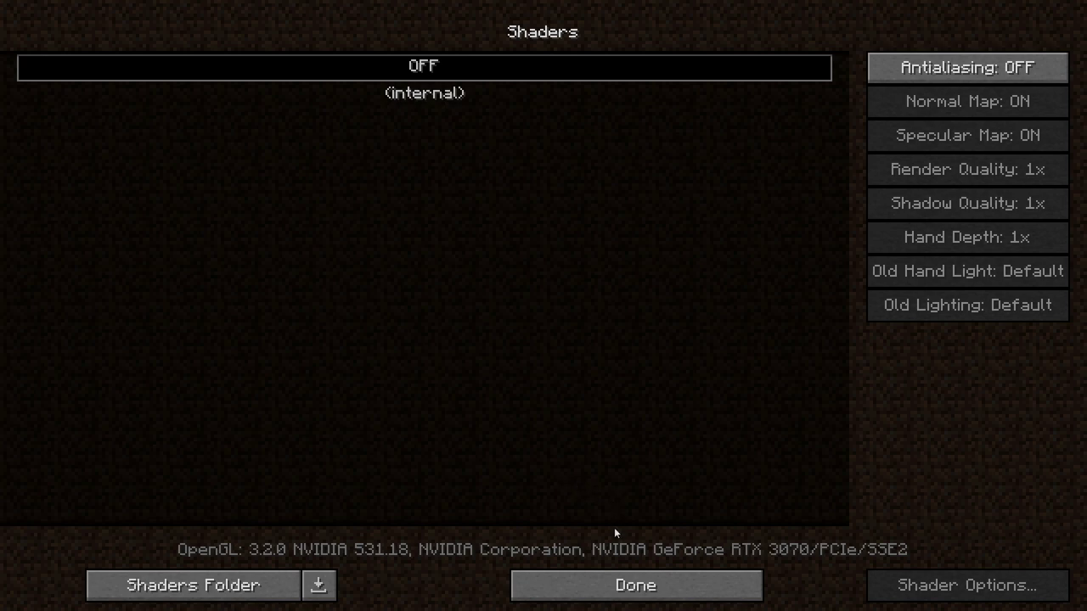
left_click(649, 589)
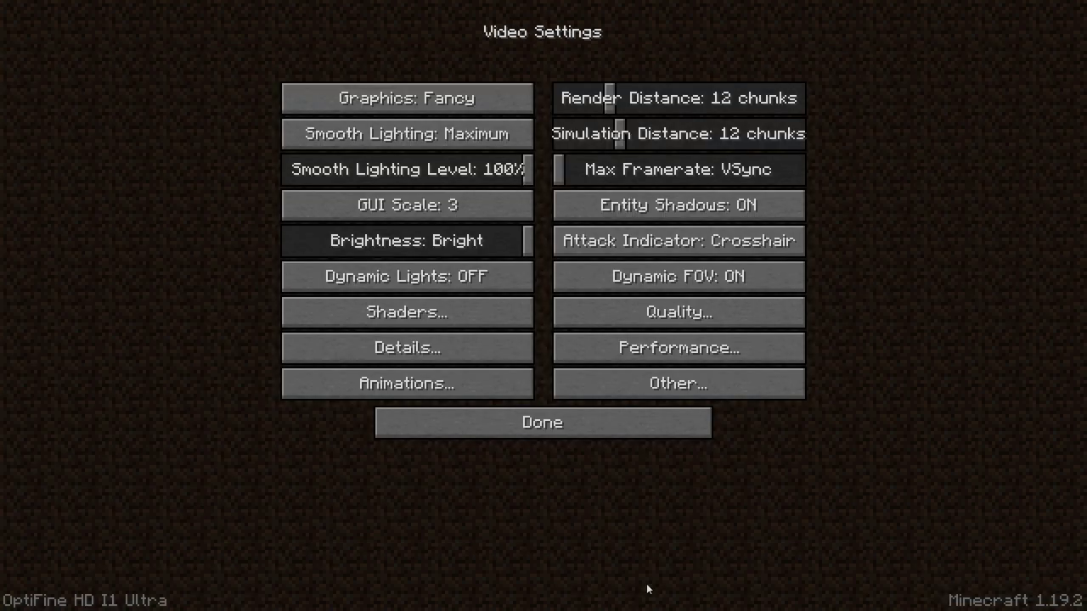
Look through OptiFine's Details, Animations, Quality, Performance and Other video settings pages without changing any option.
left_click(430, 347)
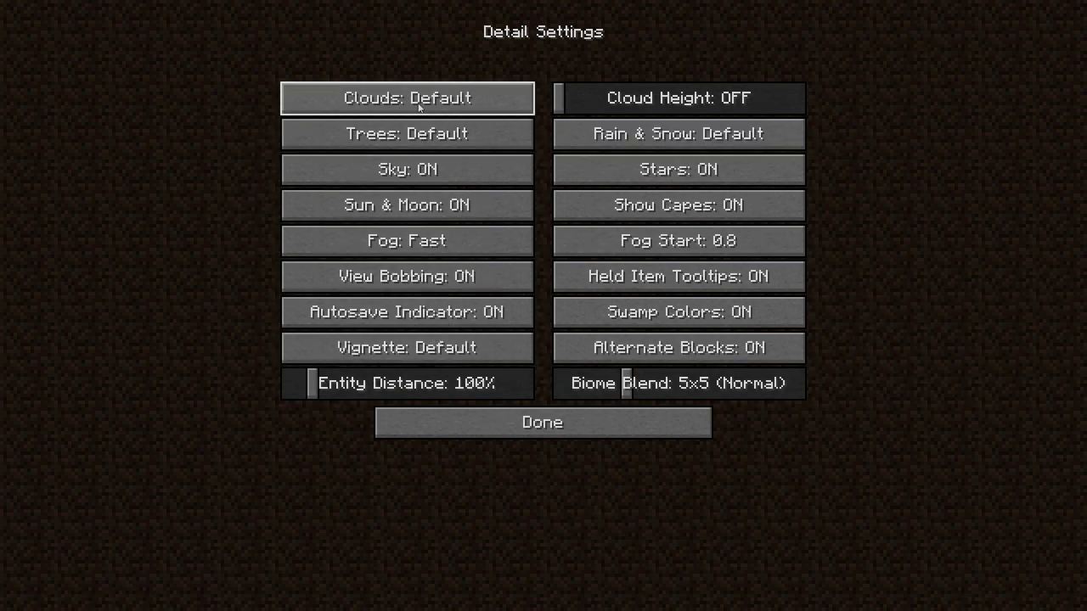
left_click(493, 422)
left_click(467, 387)
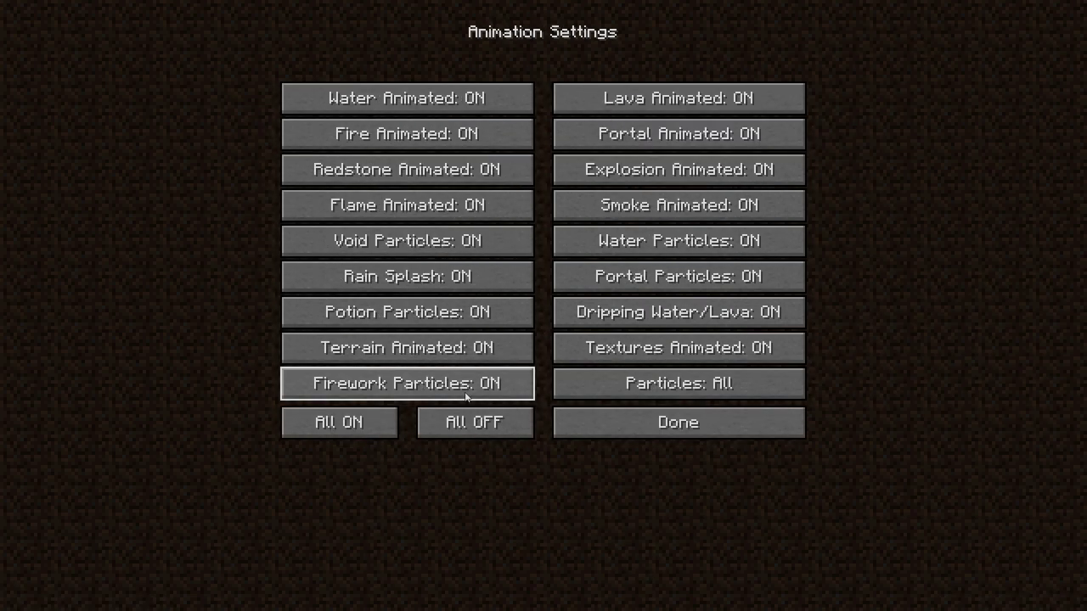
left_click(581, 424)
left_click(607, 321)
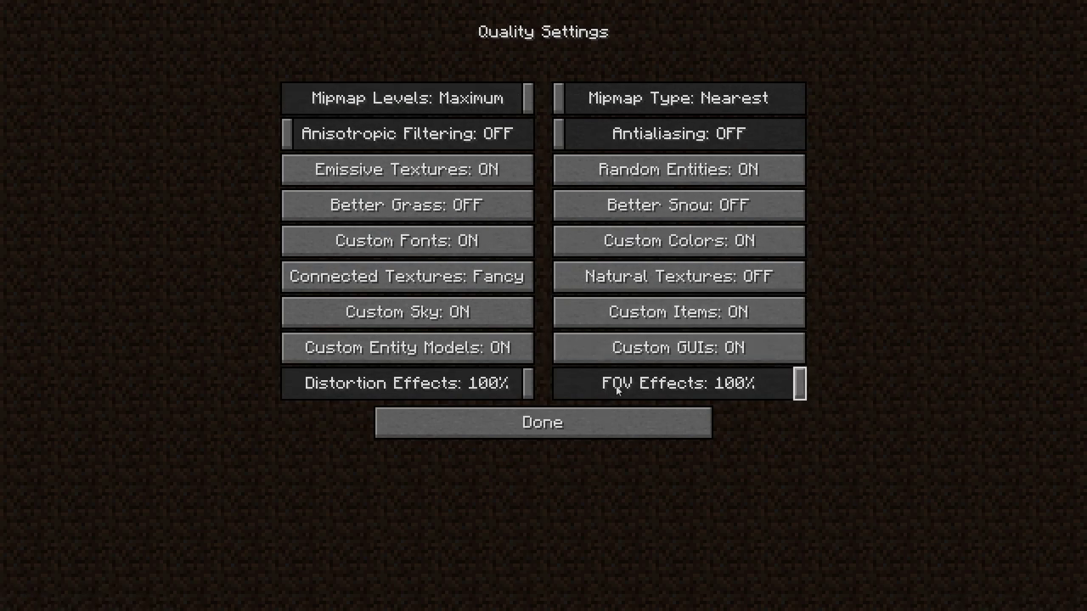
left_click(598, 416)
left_click(637, 348)
left_click(664, 421)
left_click(668, 385)
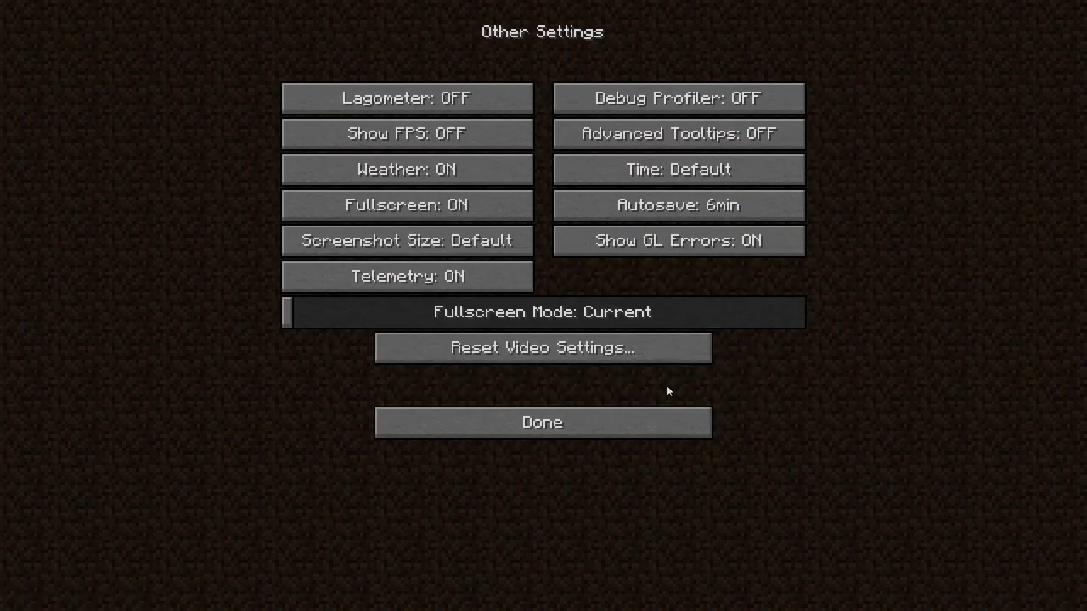